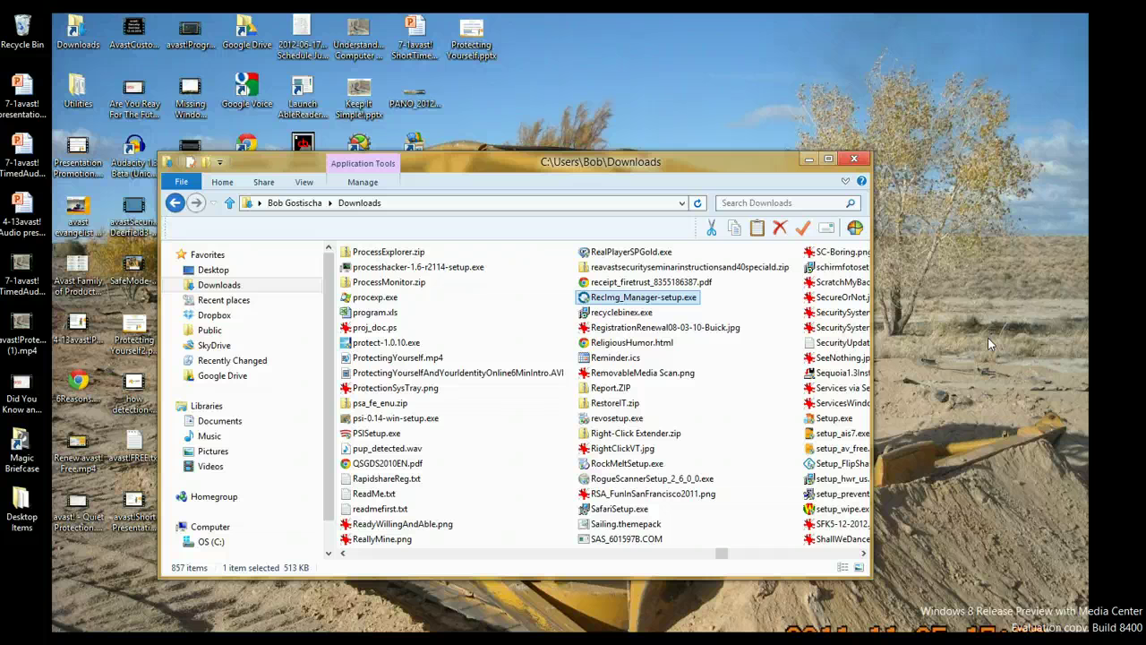
- Run RecImg_Manager-setup.exe, read through the license and accept it to install RecImg Manager
click(681, 298)
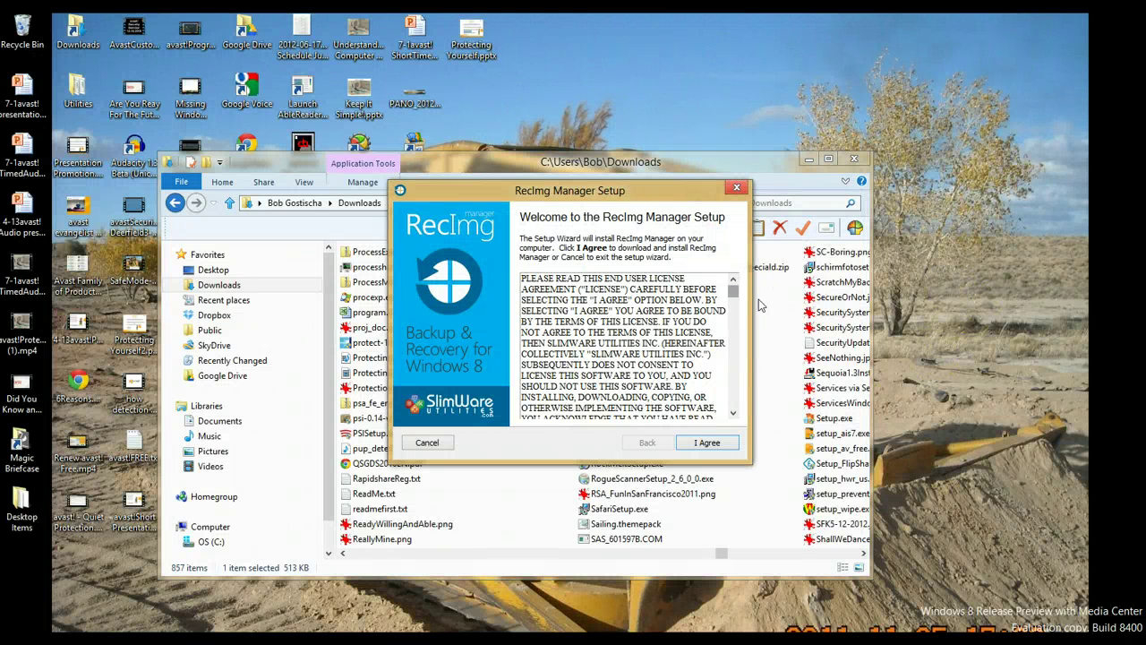
scroll(759, 299, down, 3)
scroll(759, 299, down, 3)
scroll(759, 299, down, 2)
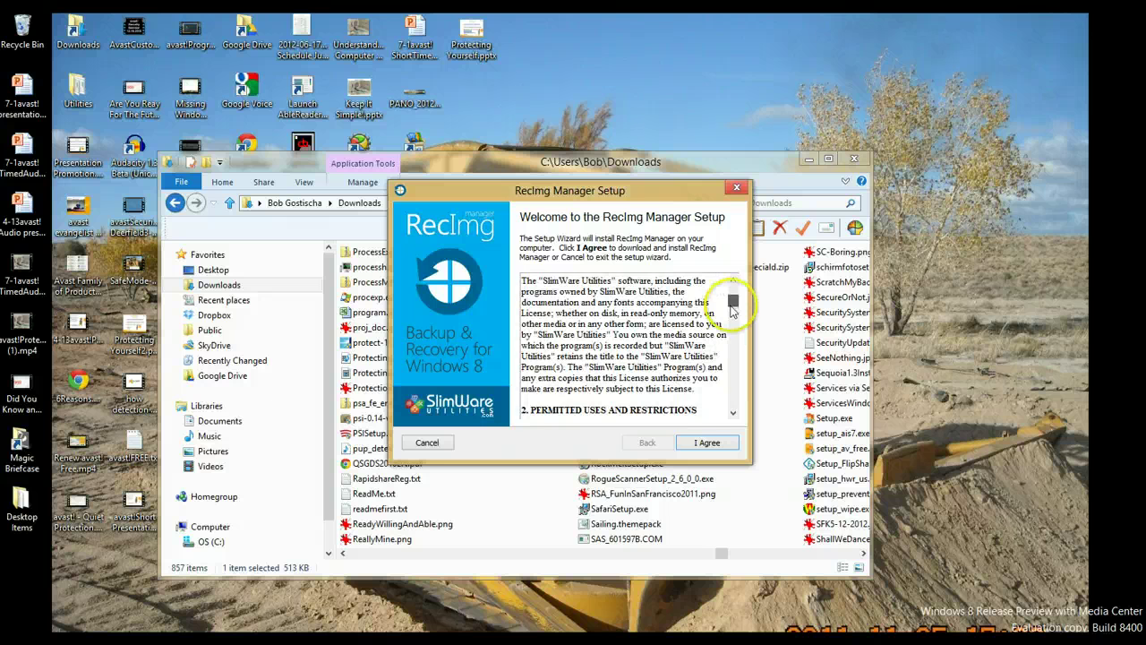
drag(733, 301, 732, 310)
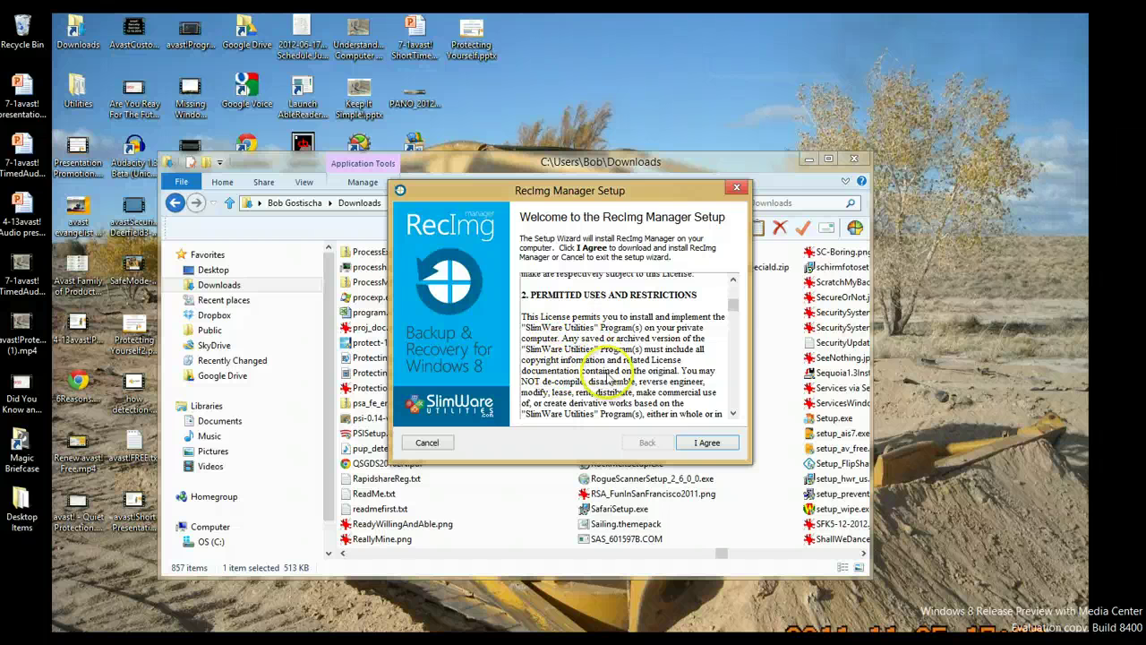
click(707, 443)
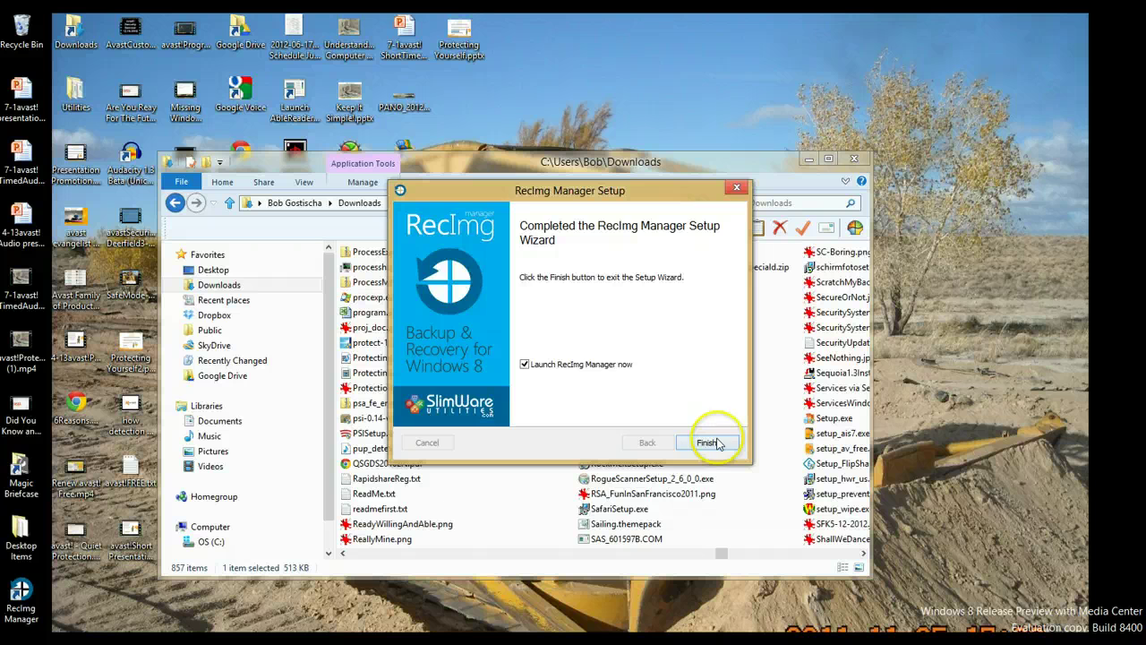
- Finish setup with Launch RecImg Manager checked, close Downloads, and bring RecImg Manager forward
click(710, 443)
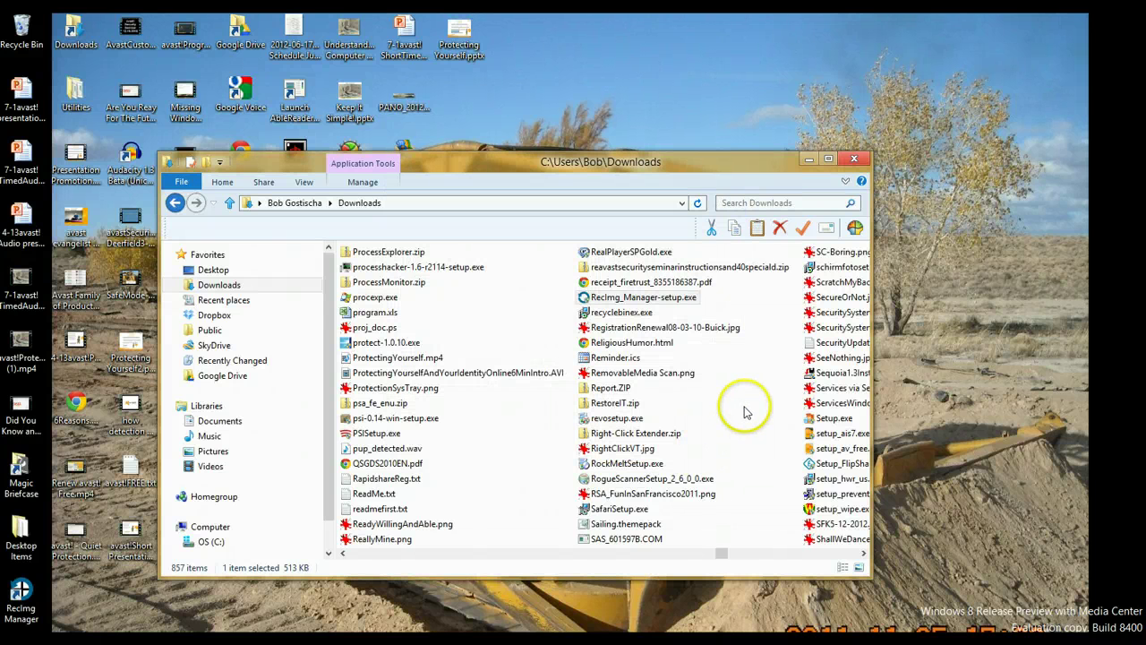
click(853, 155)
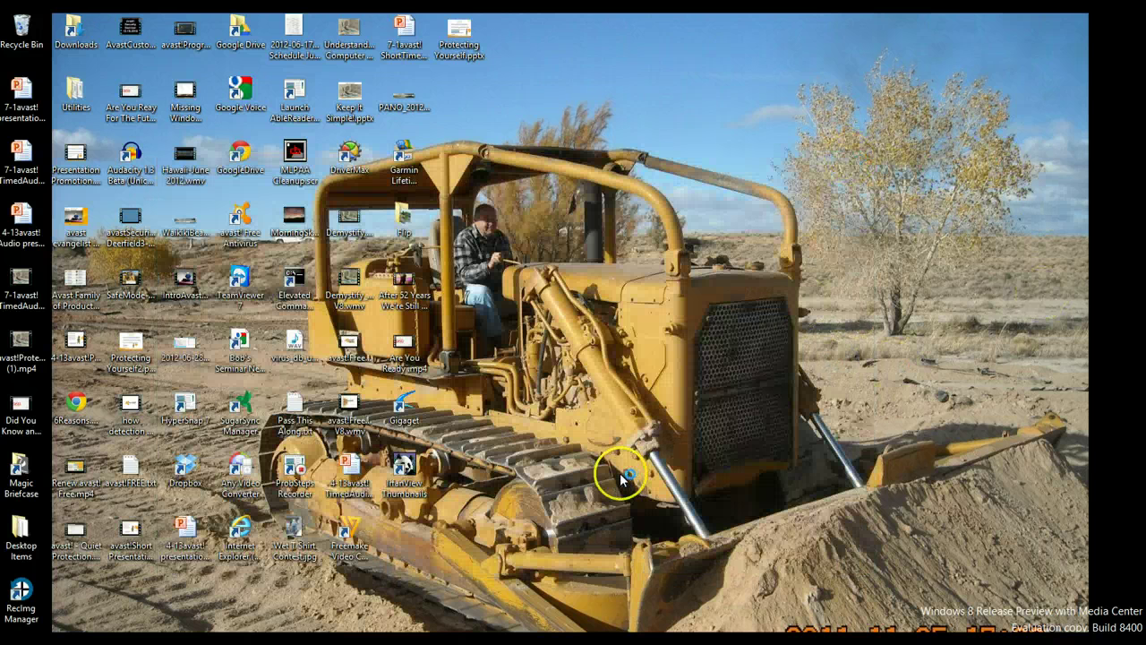
click(613, 403)
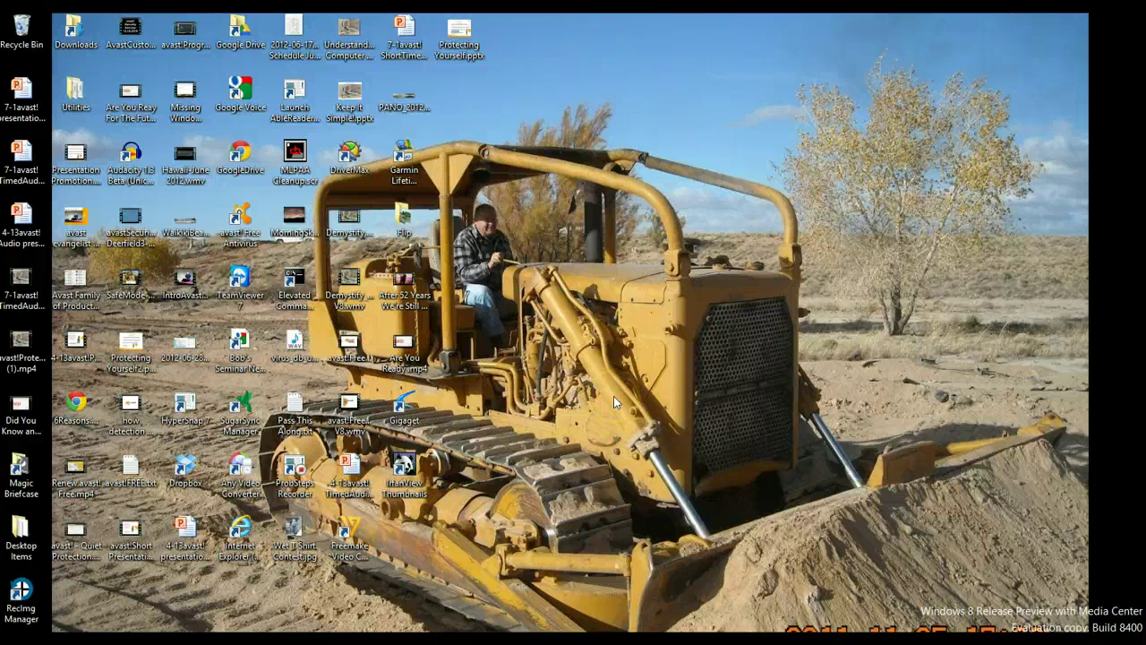
click(511, 606)
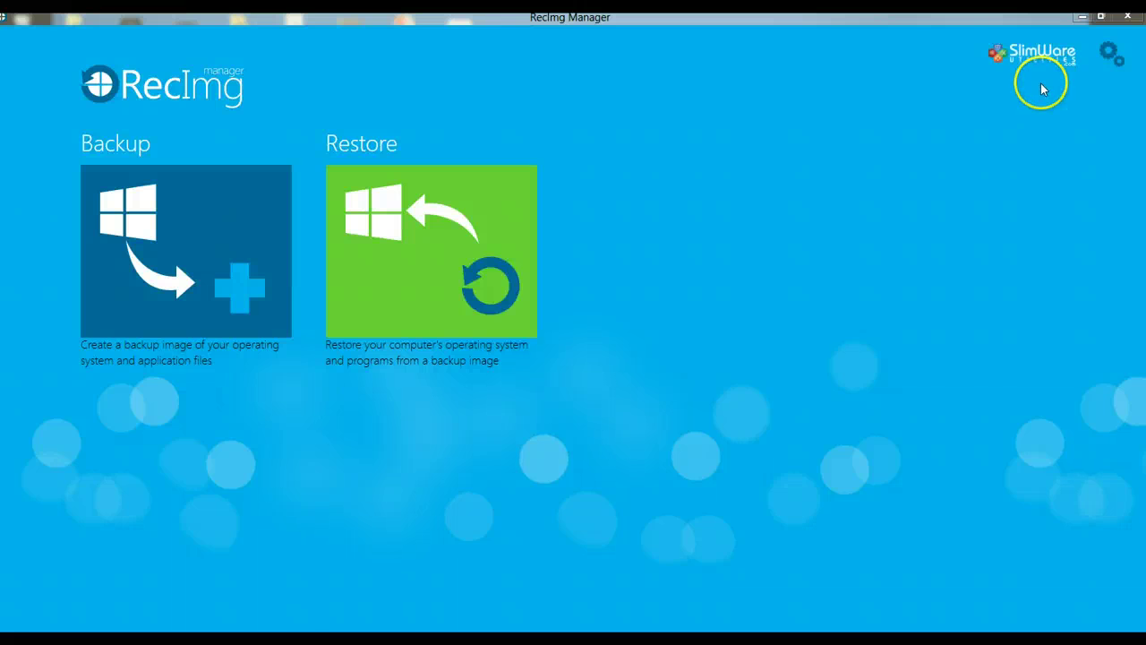
click(1112, 54)
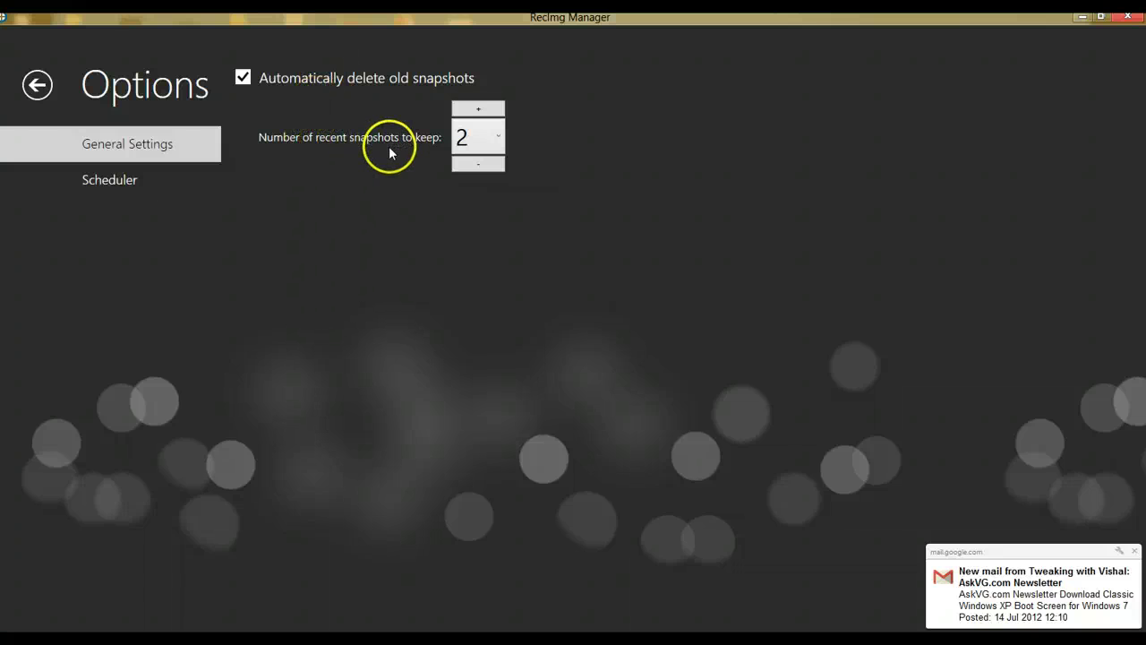
click(82, 179)
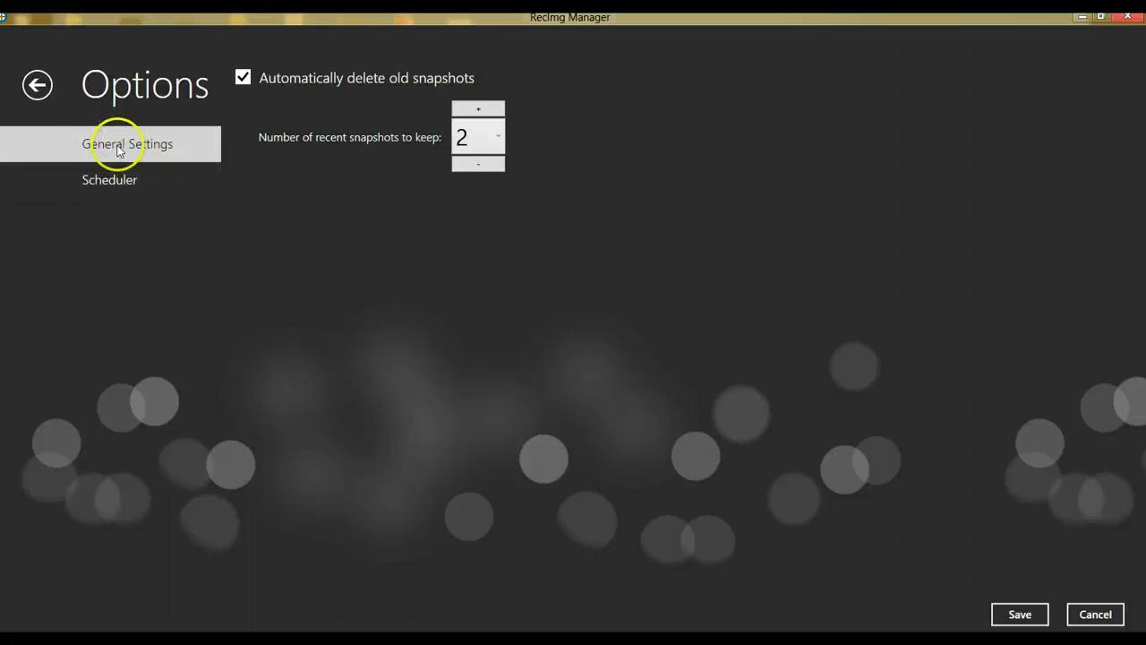
click(108, 180)
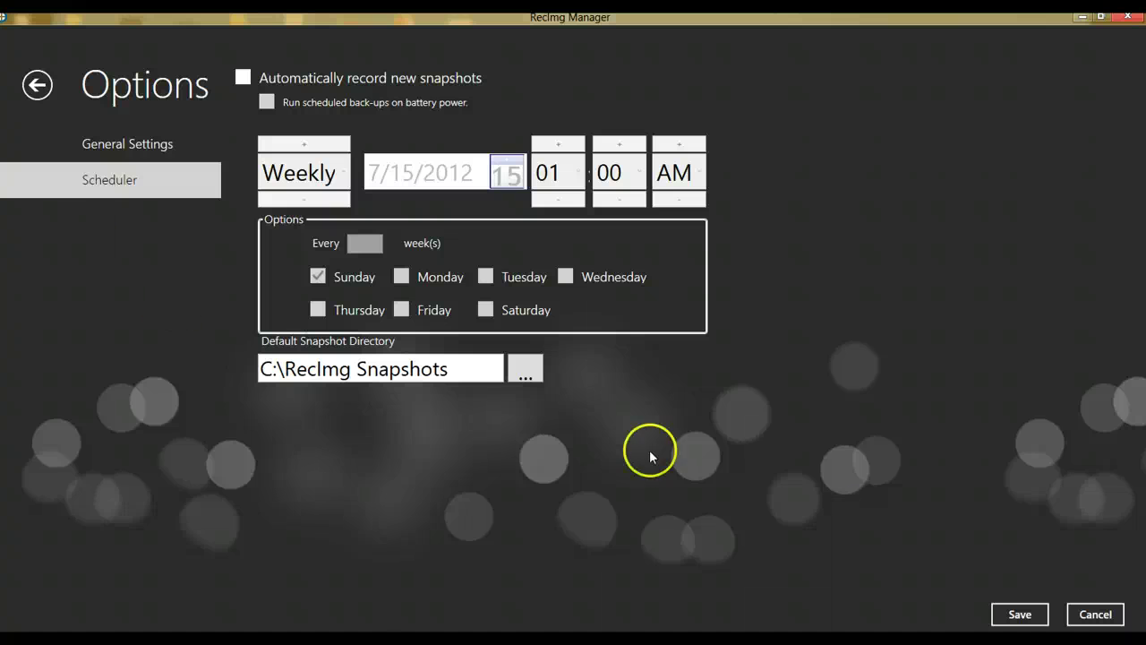
click(1097, 614)
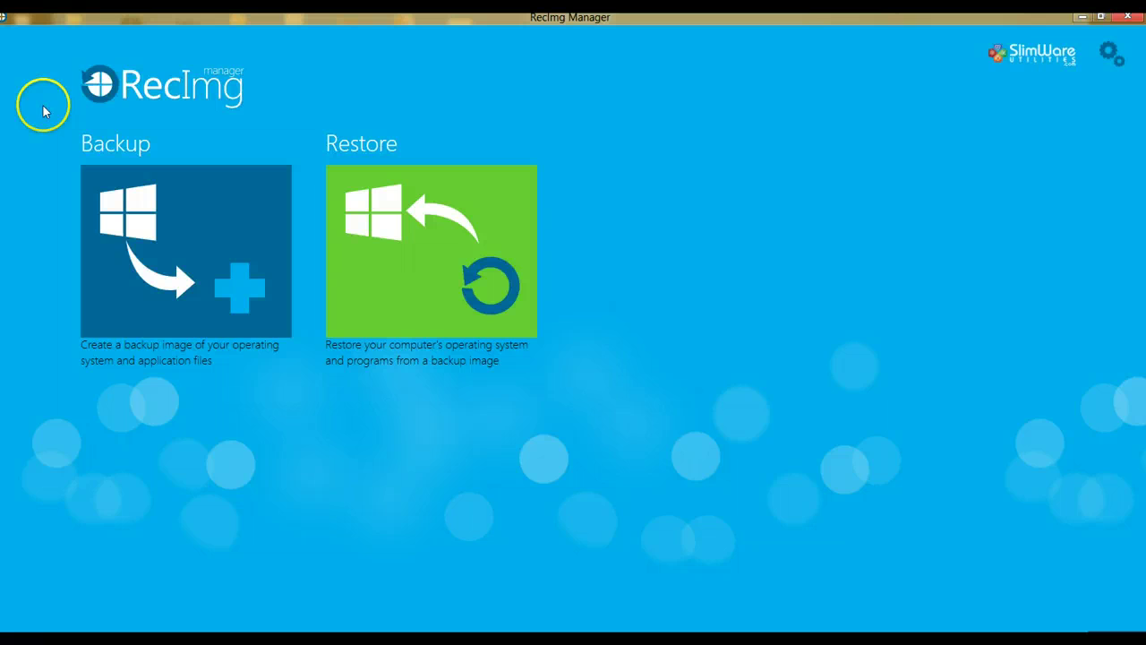
- Open the Create Backup page for drive C: with location C:\RecImg Snapshots\
click(148, 234)
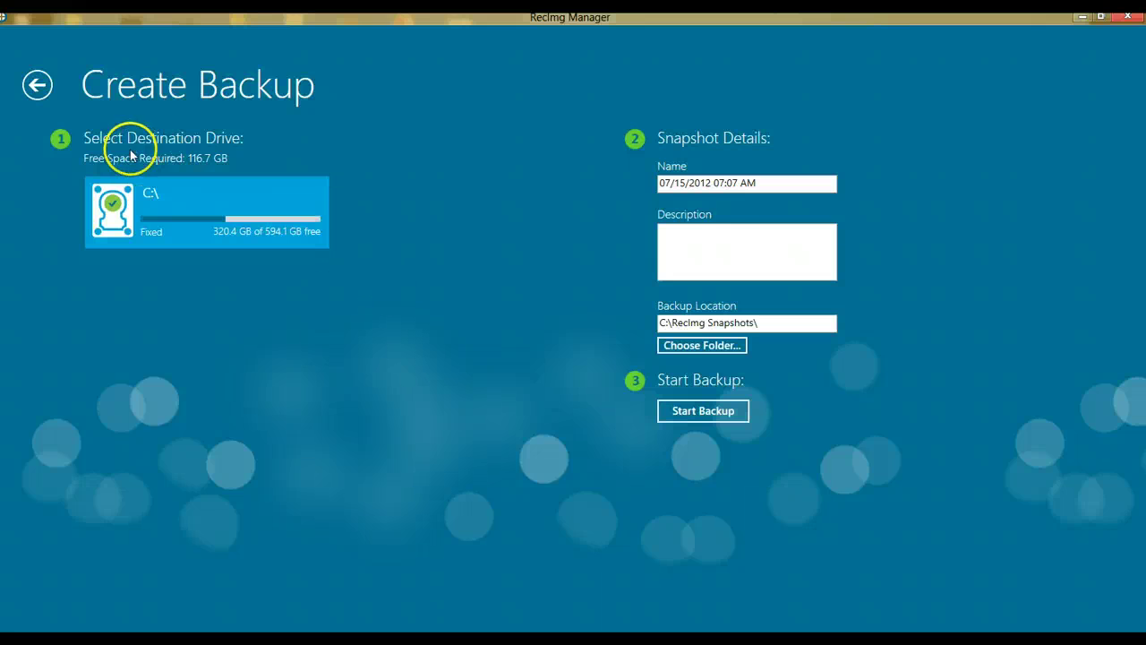
- Change the backup location to OS (C:) so it reads C:\
click(723, 349)
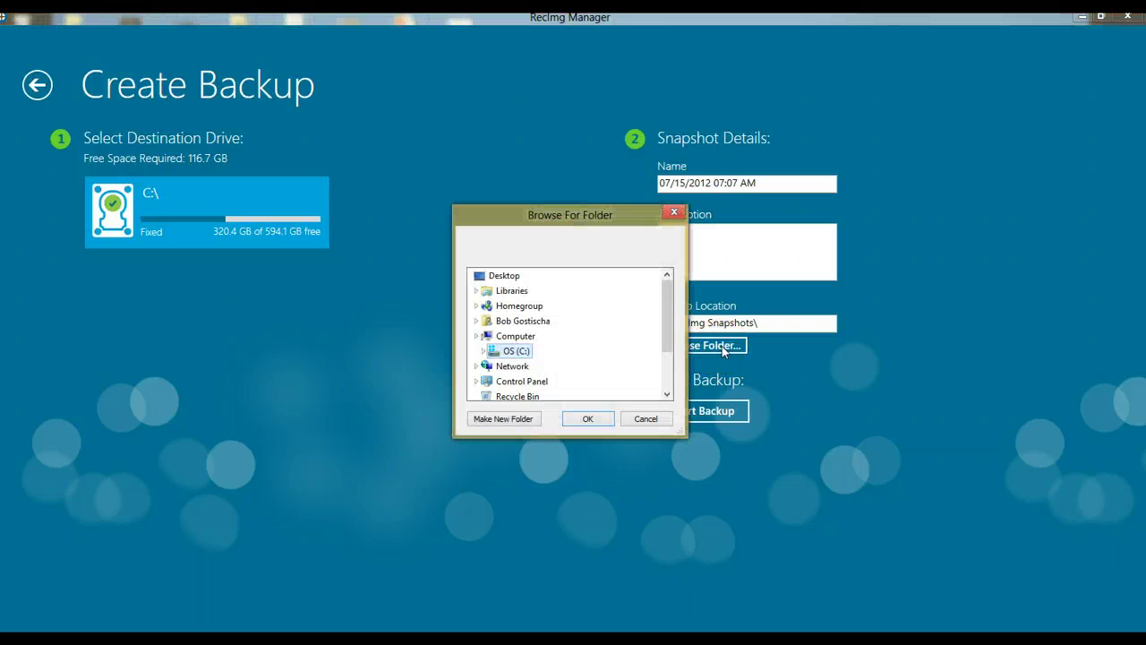
drag(668, 326, 668, 338)
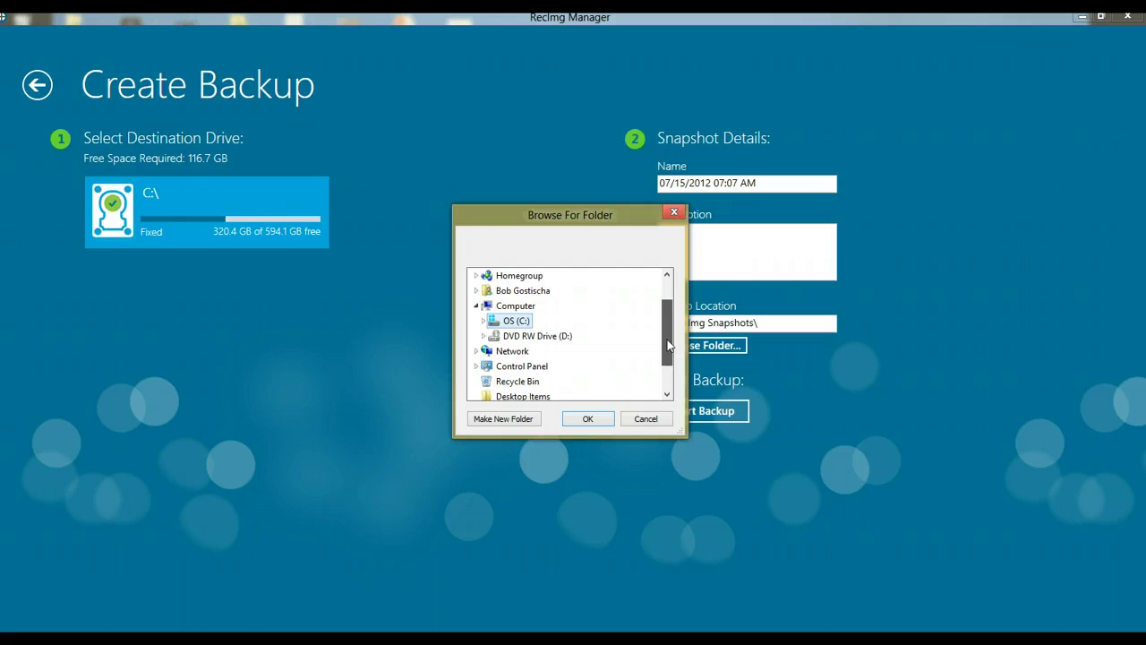
drag(668, 345, 667, 344)
click(589, 421)
click(590, 420)
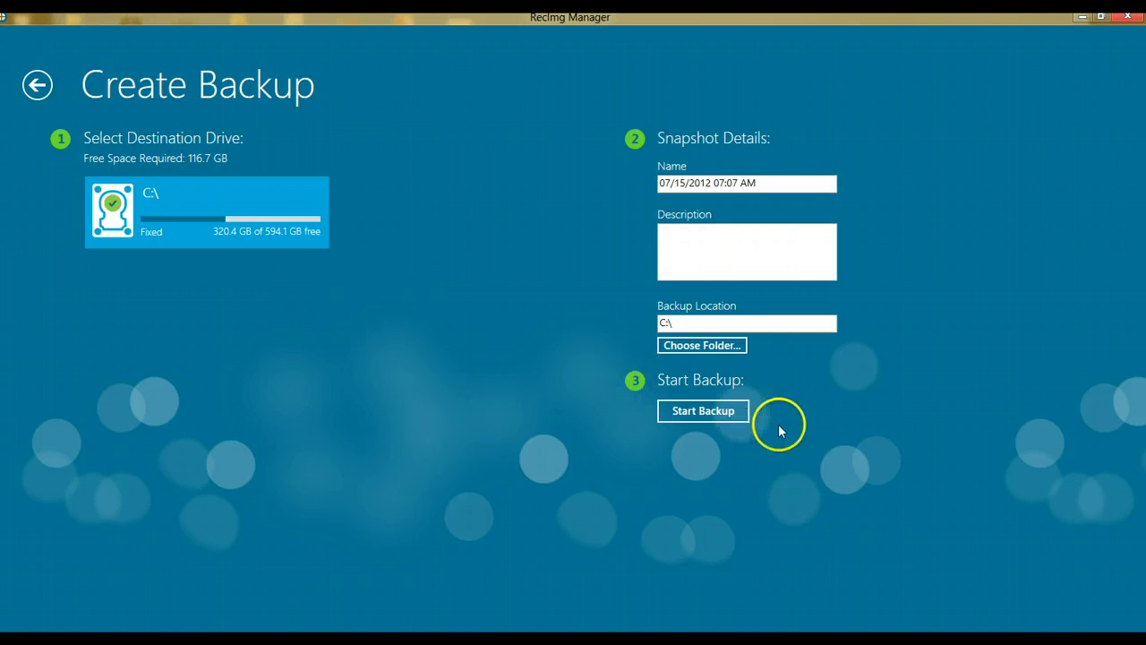
- Leave Create Backup without backing up and view the 6/6/2012 System Reset restore image
click(38, 85)
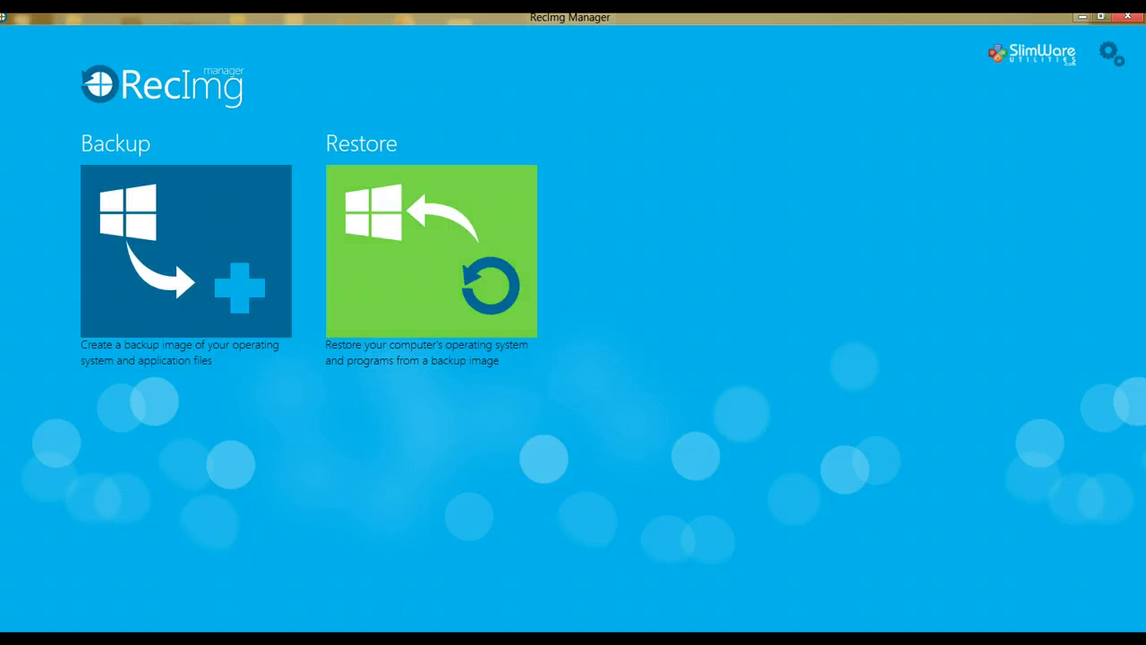
click(432, 251)
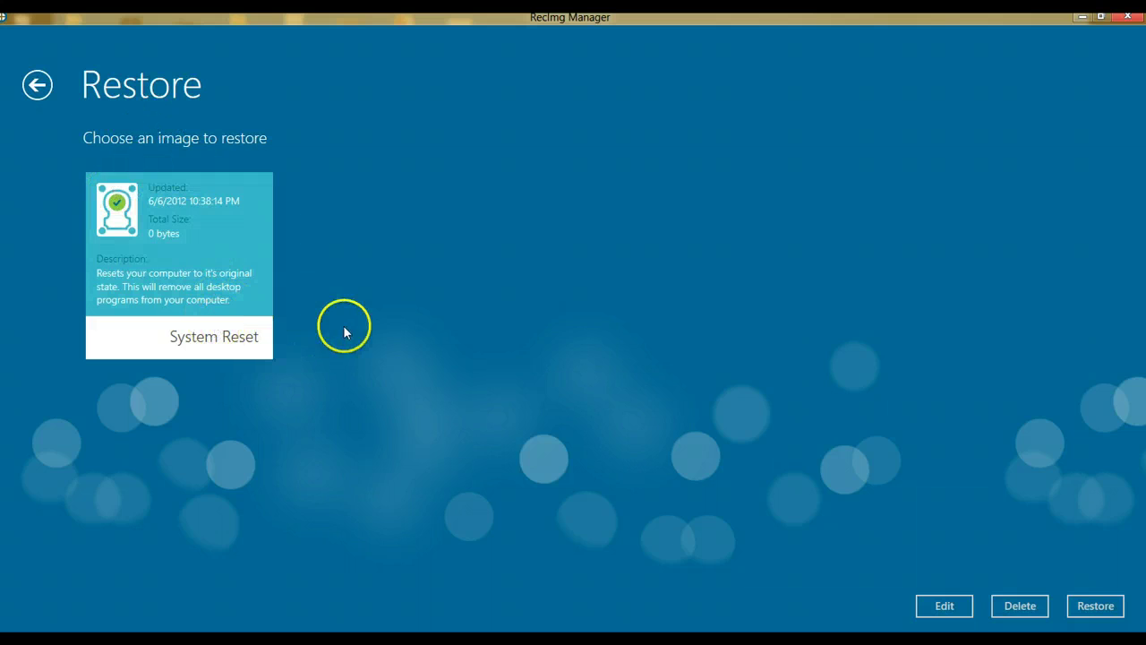
click(38, 87)
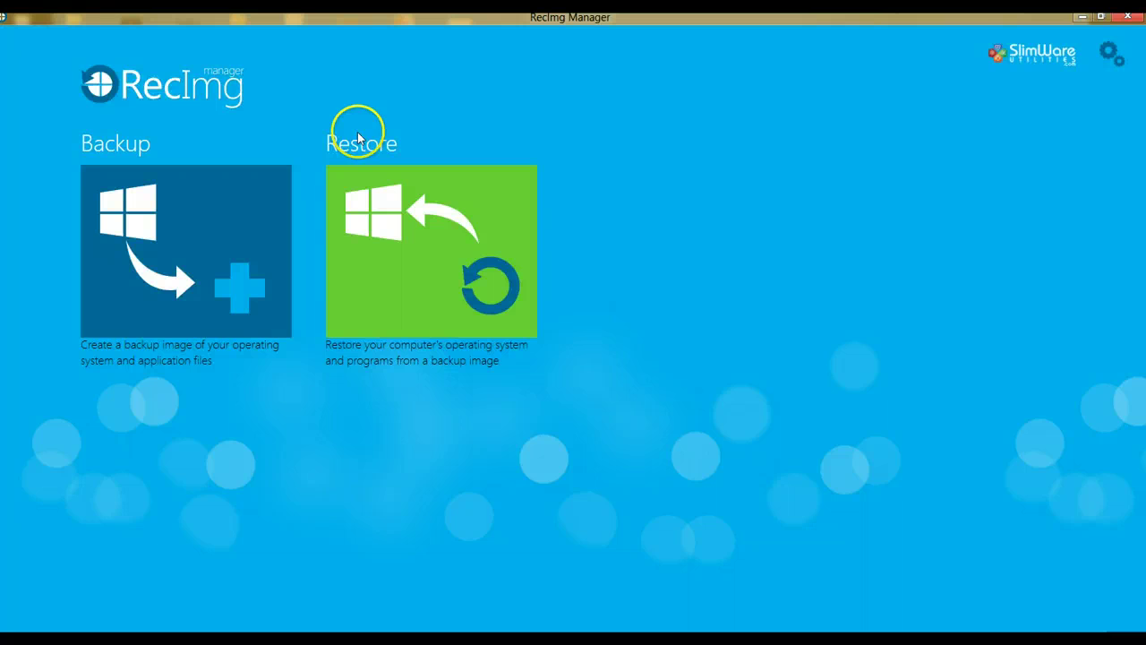